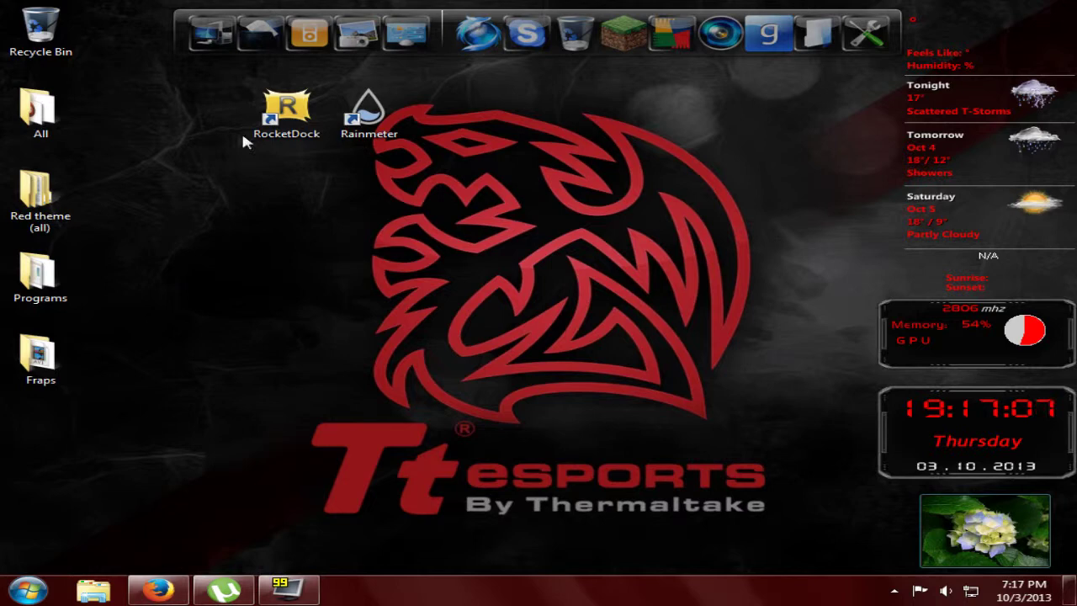
Move the RocketDock and Rainmeter shortcuts about 95 px lower, side by side, clear of the dock.
{"action": "left_click_drag", "start_coordinate": [271, 139], "coordinate": [270, 221]}
{"action": "left_click_drag", "start_coordinate": [369, 118], "coordinate": [369, 196]}
{"action": "left_click_drag", "start_coordinate": [286, 210], "coordinate": [281, 278]}
{"action": "left_click_drag", "start_coordinate": [369, 195], "coordinate": [367, 275]}
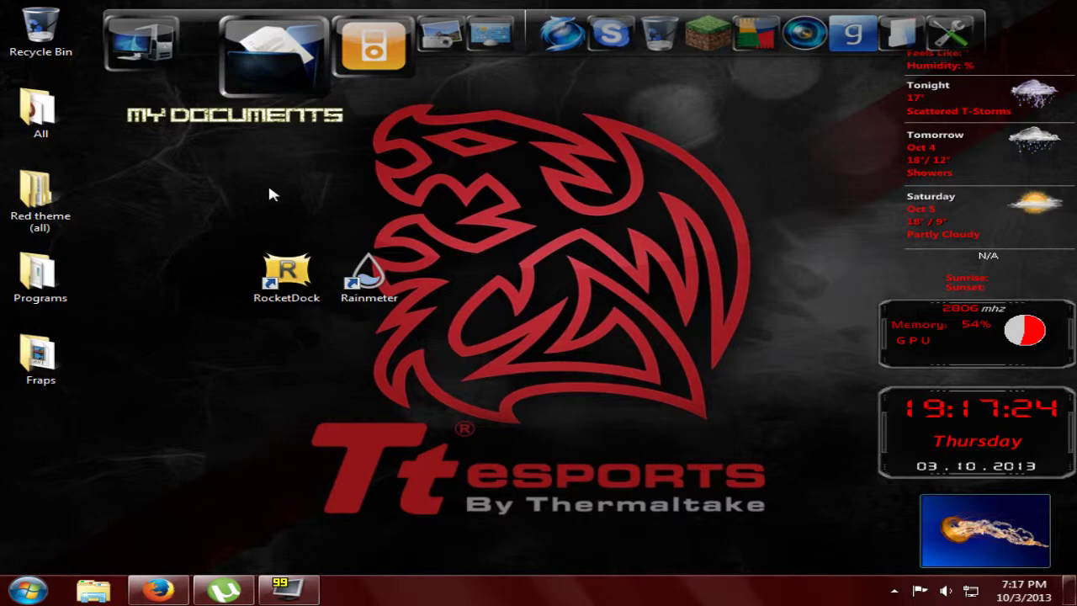
{"action": "left_click", "coordinate": [92, 593]}
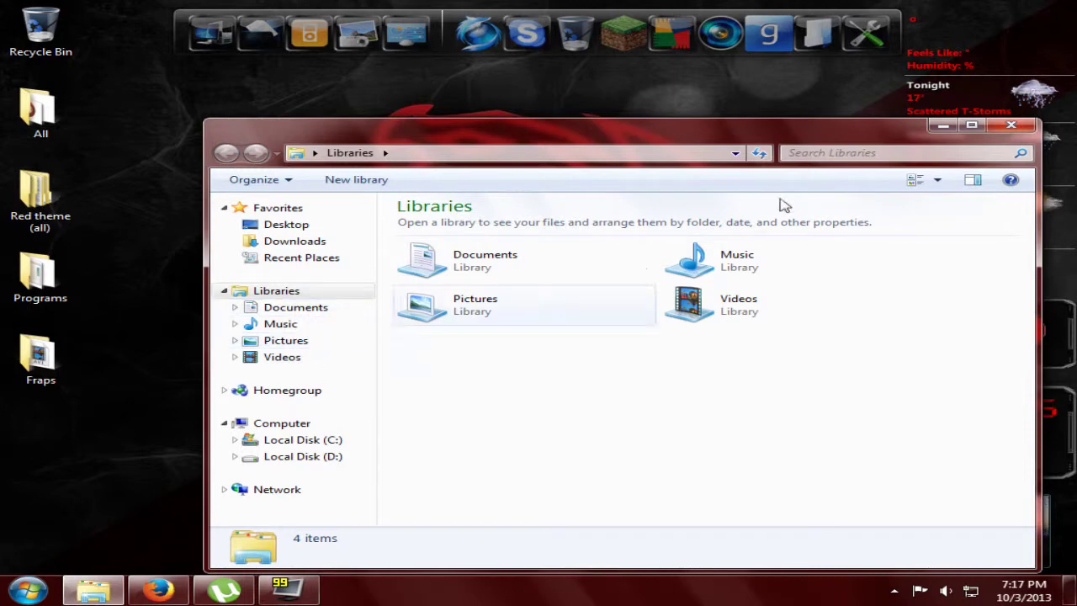
{"action": "left_click", "coordinate": [1011, 124]}
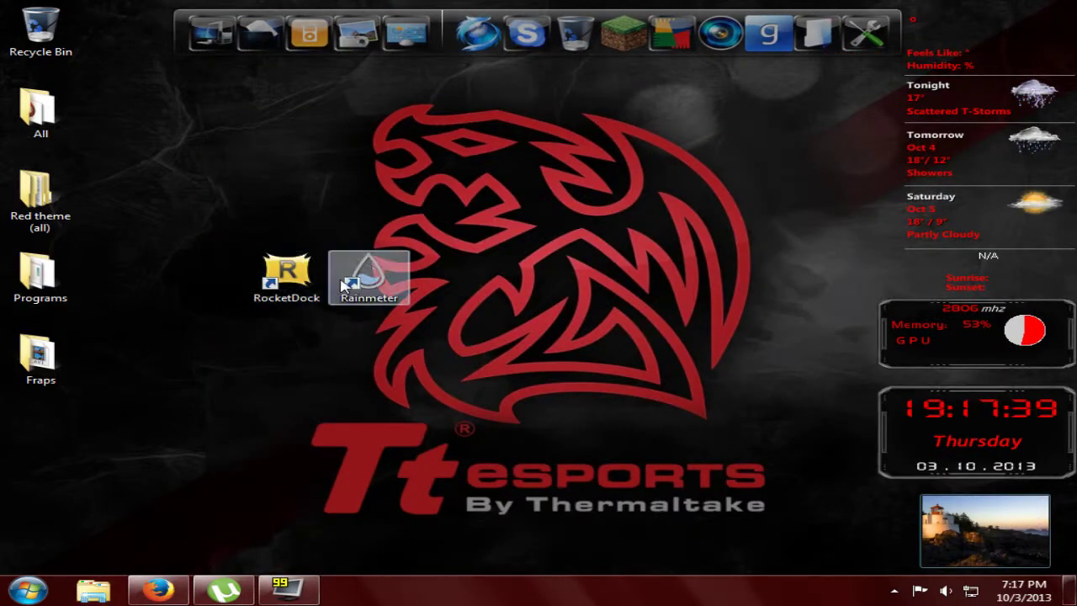
{"action": "left_click_drag", "start_coordinate": [381, 286], "coordinate": [839, 44]}
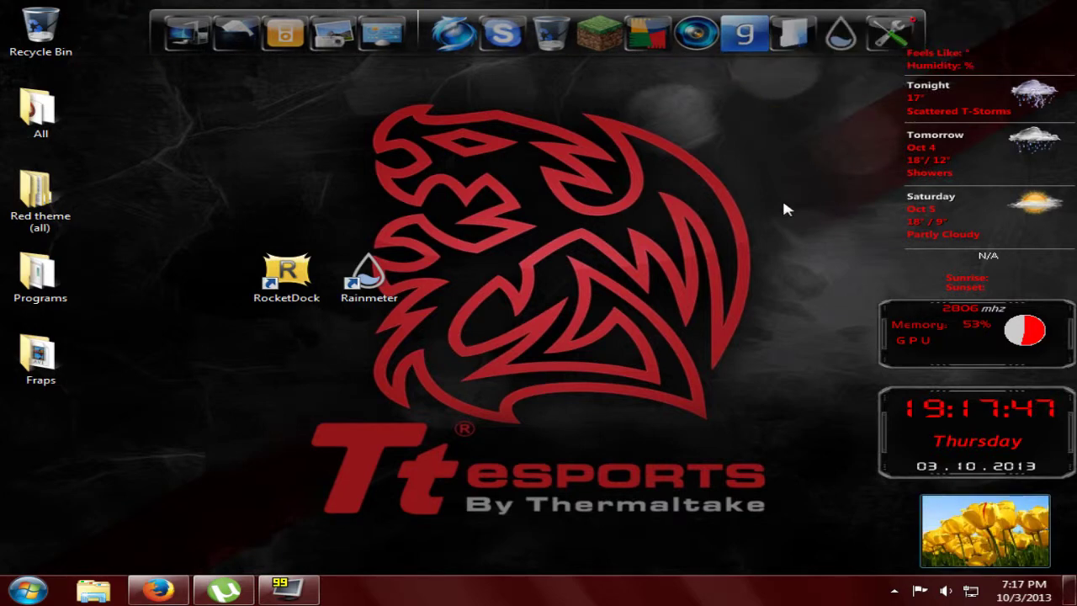
{"action": "right_click", "coordinate": [838, 52]}
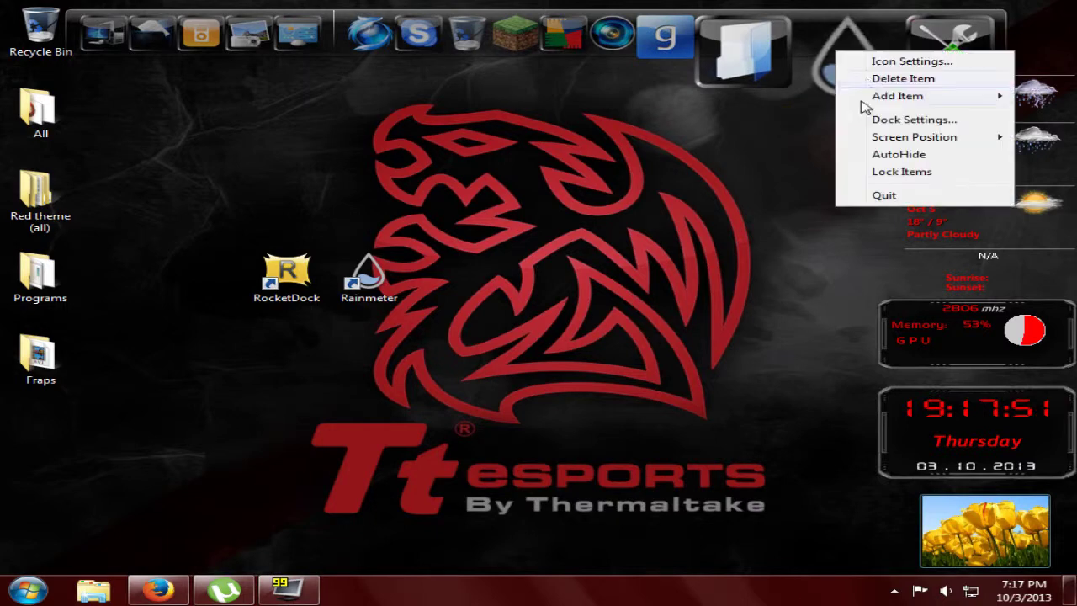
{"action": "left_click", "coordinate": [771, 163]}
{"action": "left_click_drag", "start_coordinate": [846, 42], "coordinate": [377, 274]}
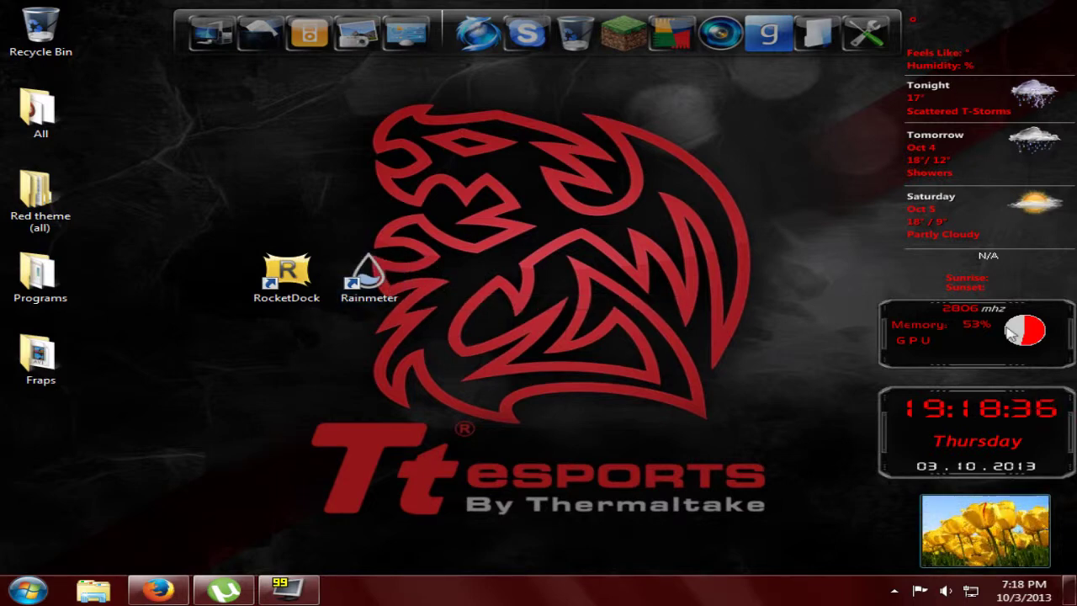
{"action": "right_click", "coordinate": [958, 402]}
{"action": "left_click", "coordinate": [760, 403]}
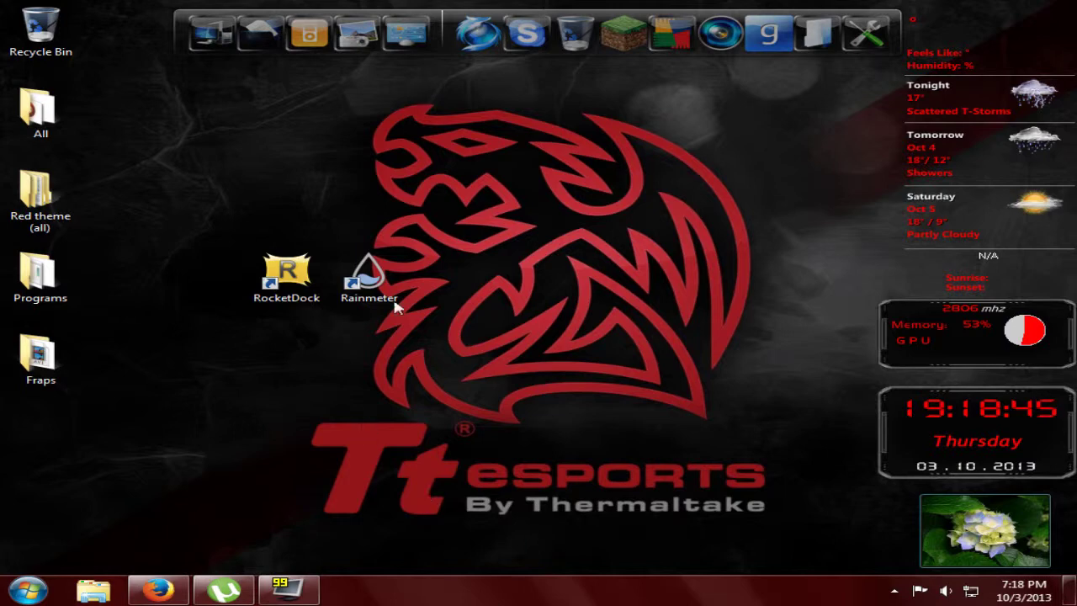
{"action": "mouse_move", "coordinate": [959, 528]}
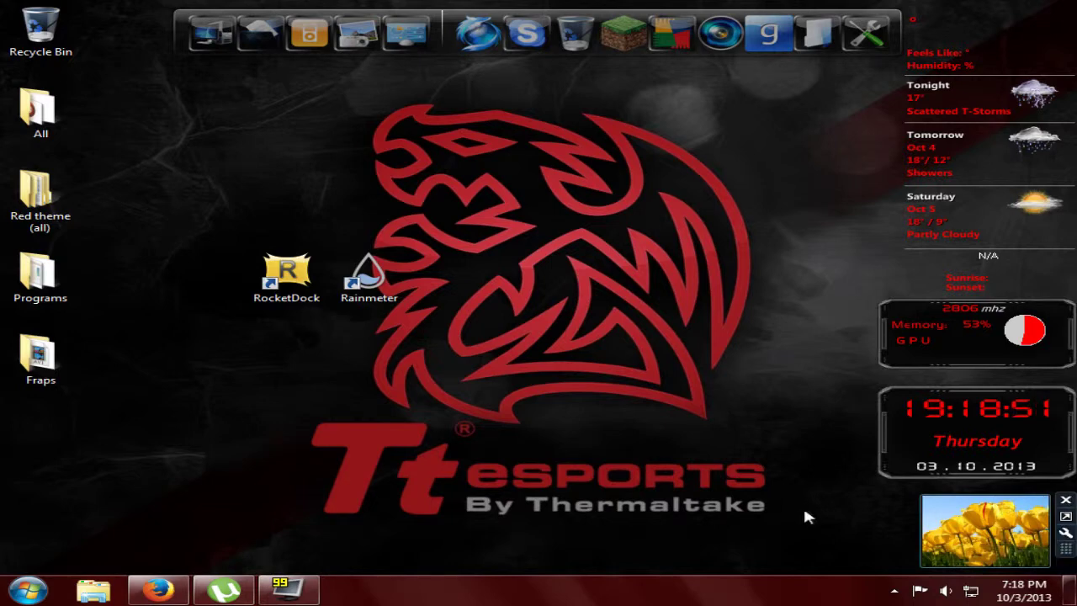
{"action": "left_click", "coordinate": [1065, 534]}
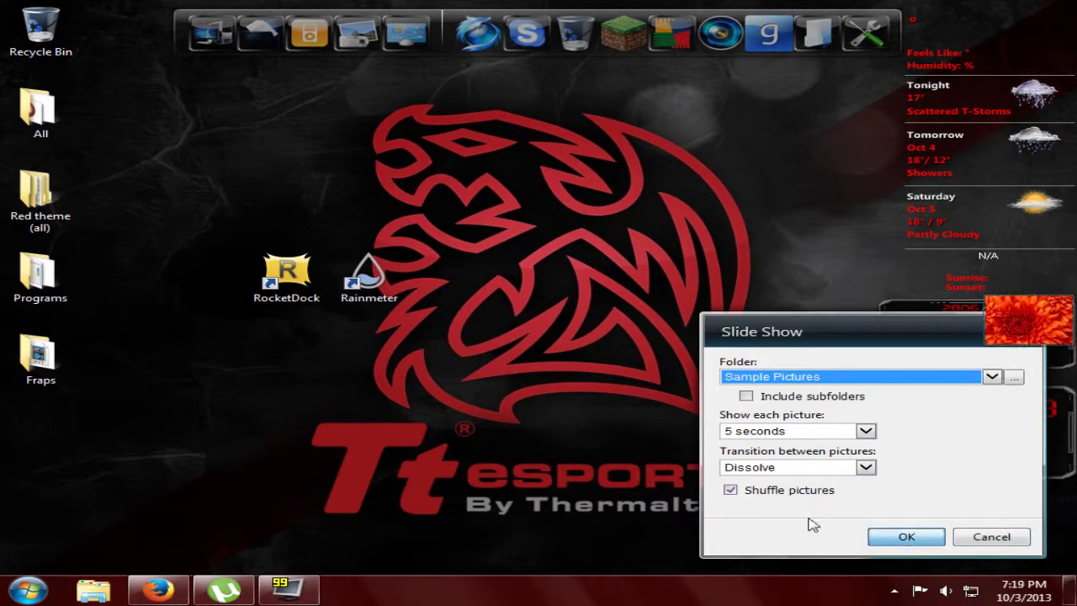
{"action": "left_click", "coordinate": [891, 540]}
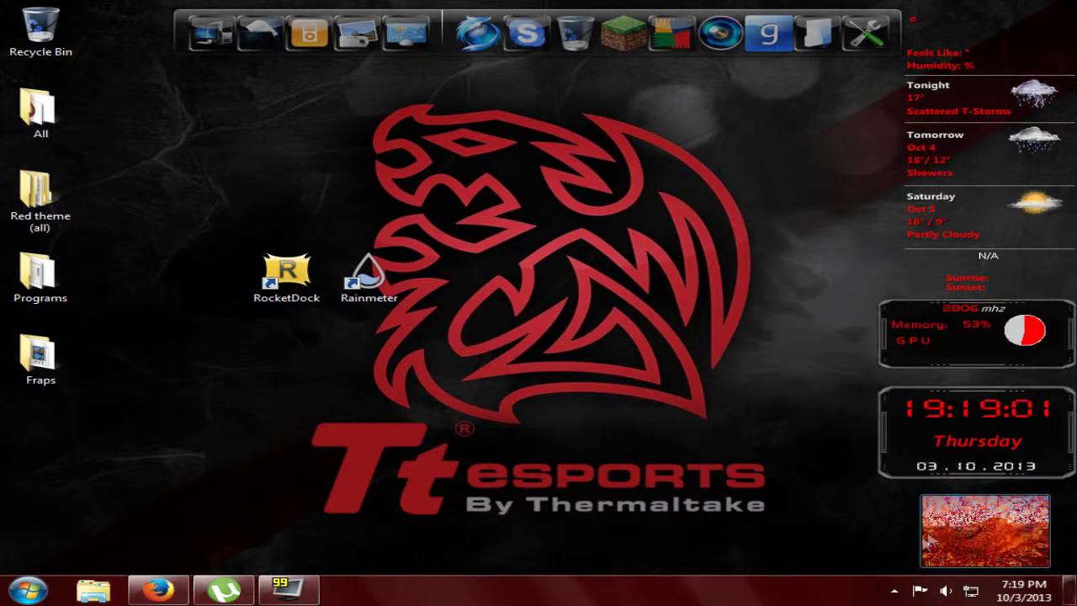
{"action": "right_click", "coordinate": [466, 343]}
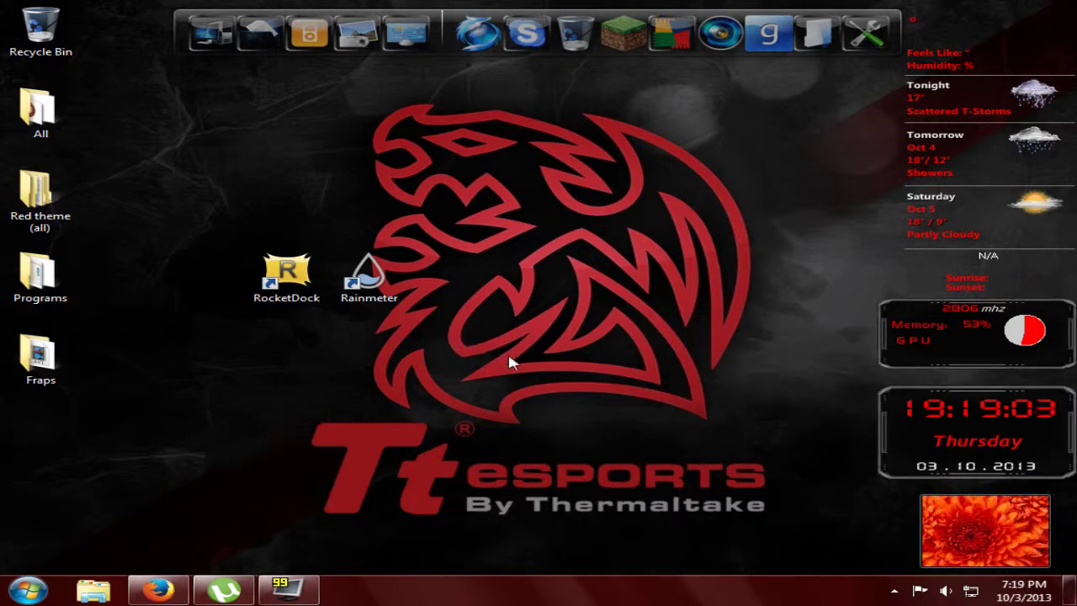
{"action": "left_click", "coordinate": [594, 293]}
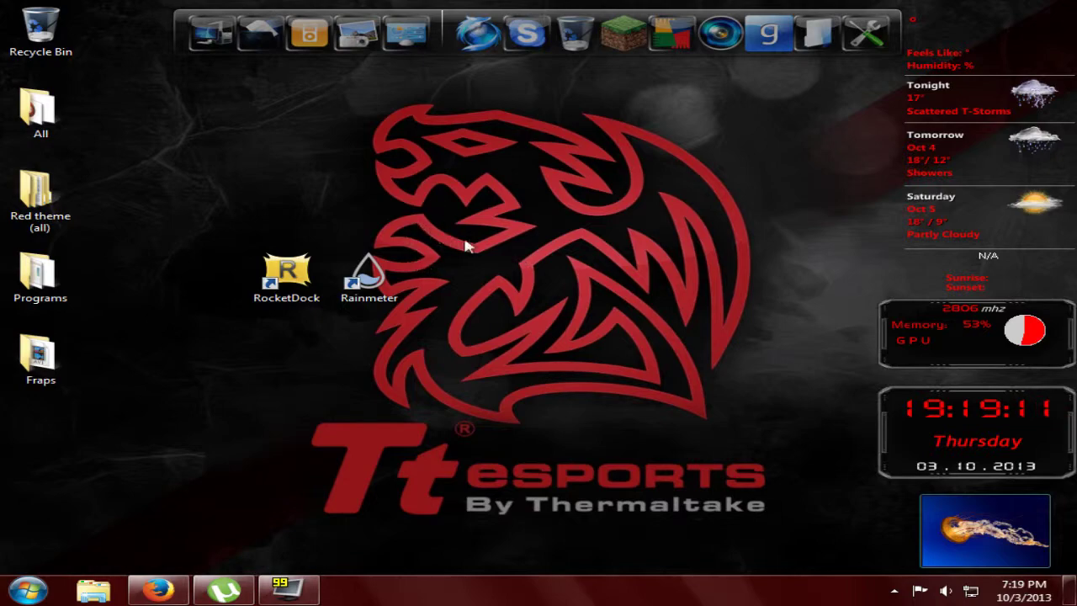
Restore Firefox, load google from the address bar, and open the Google Images bookmark.
{"action": "left_click", "coordinate": [168, 596]}
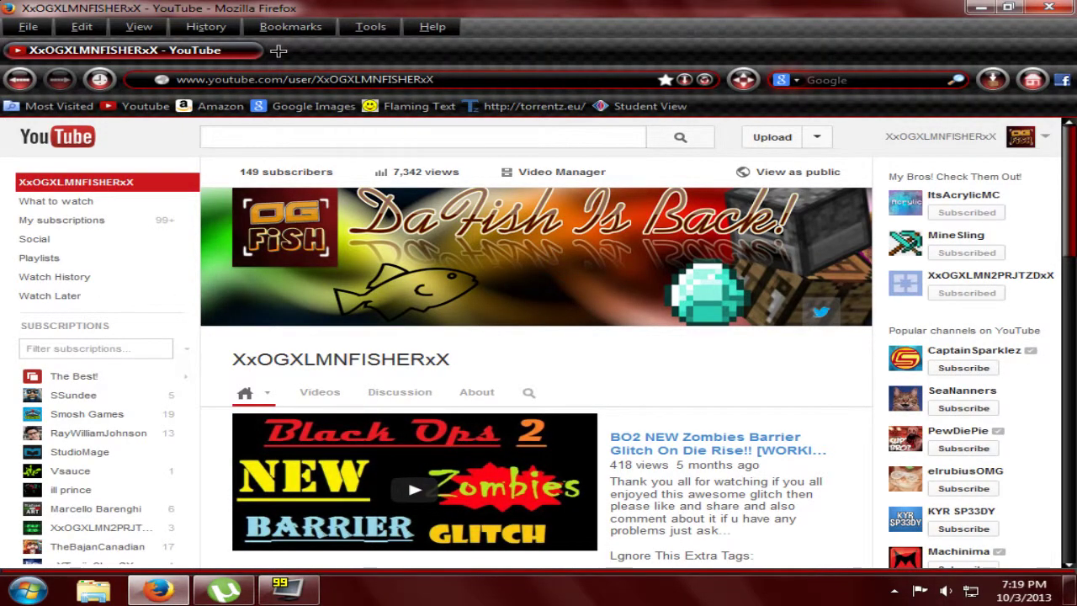
{"action": "left_click", "coordinate": [305, 79]}
{"action": "type", "text": "google"}
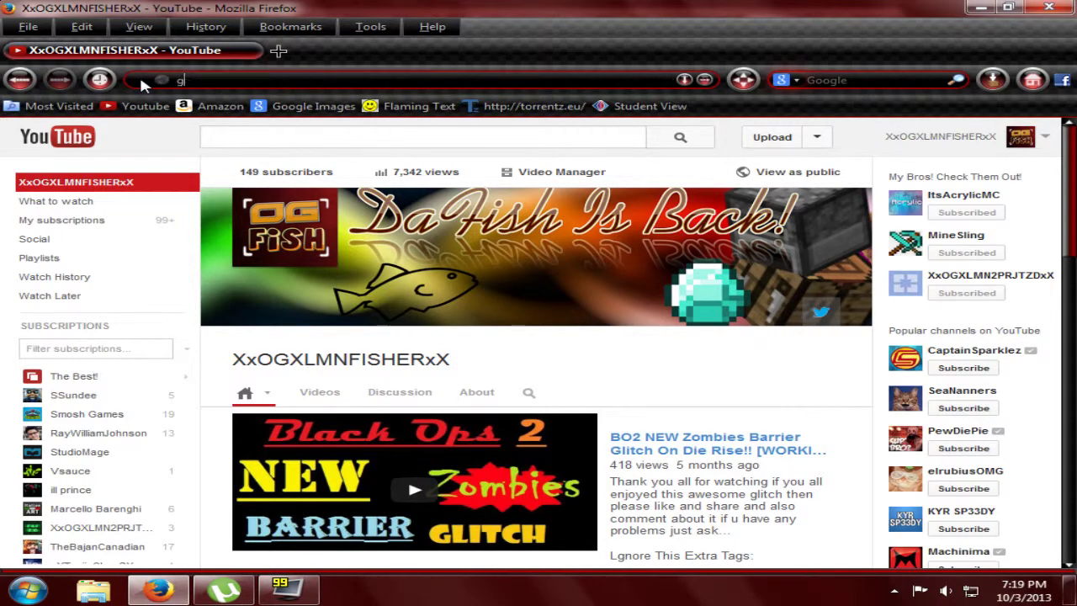
{"action": "key", "text": "Return"}
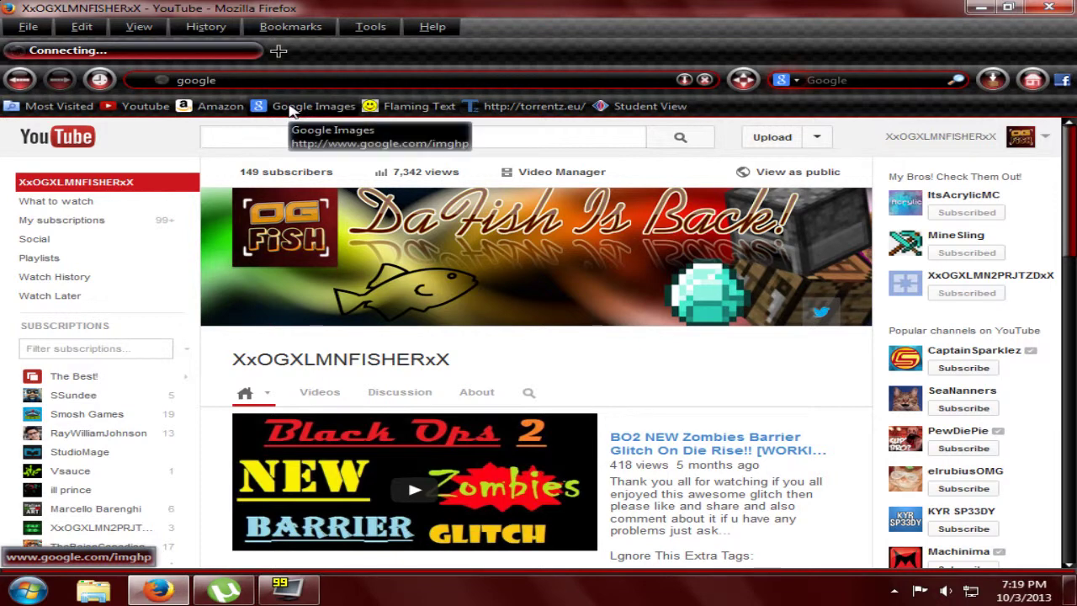
{"action": "left_click", "coordinate": [303, 113]}
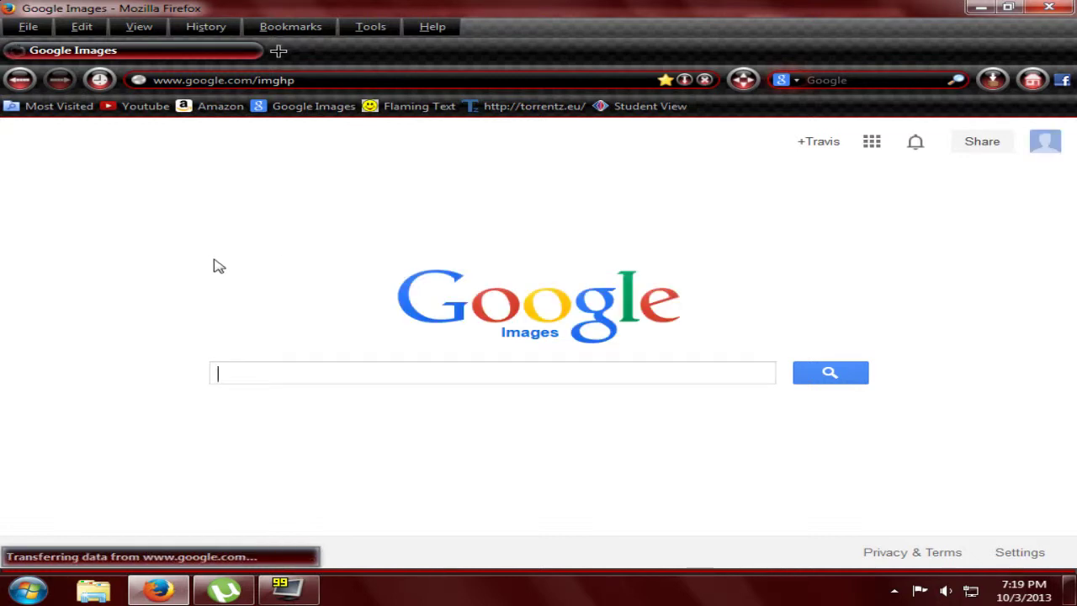
{"action": "type", "text": "1"}
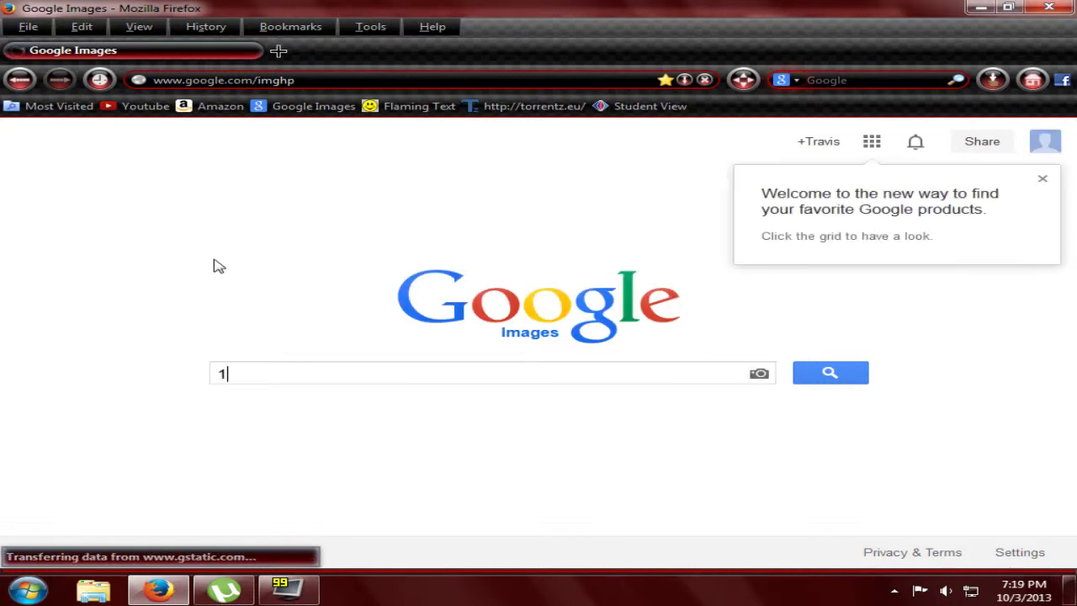
{"action": "type", "text": "080p "}
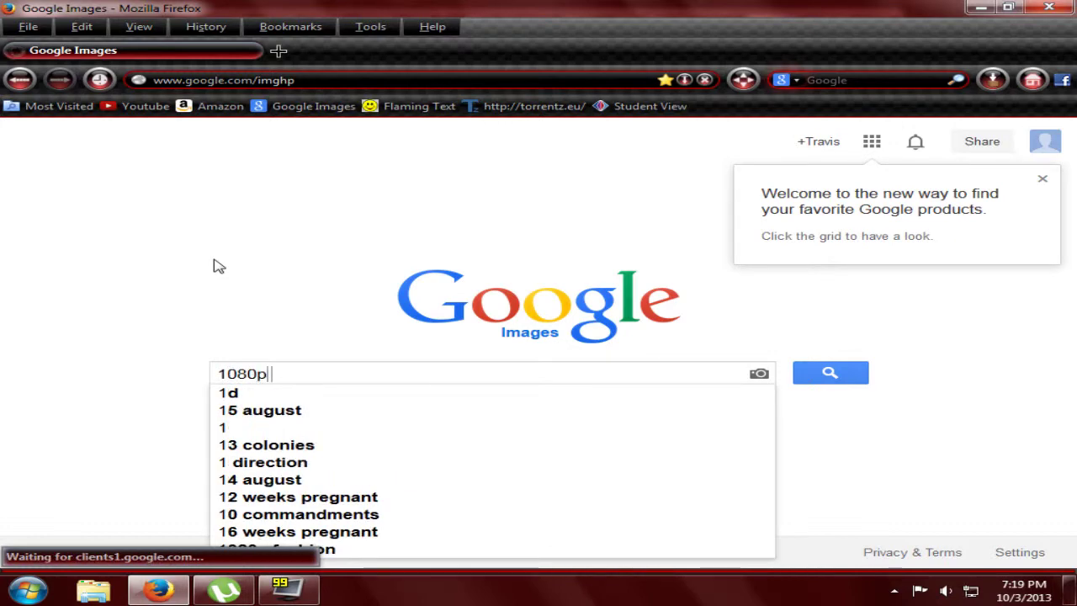
{"action": "type", "text": "wallapapers"}
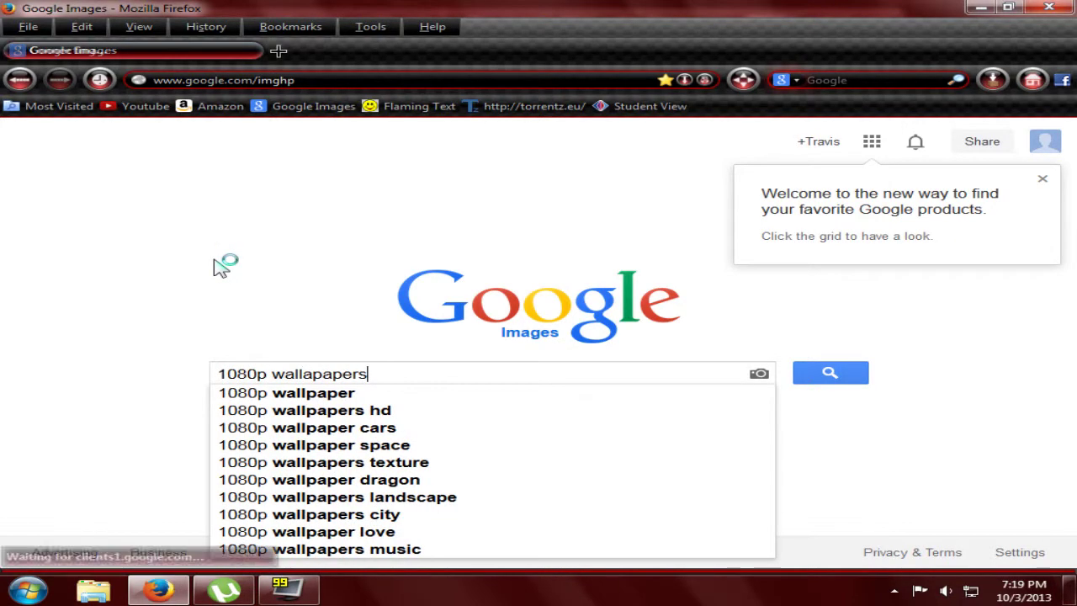
{"action": "key", "text": "Return"}
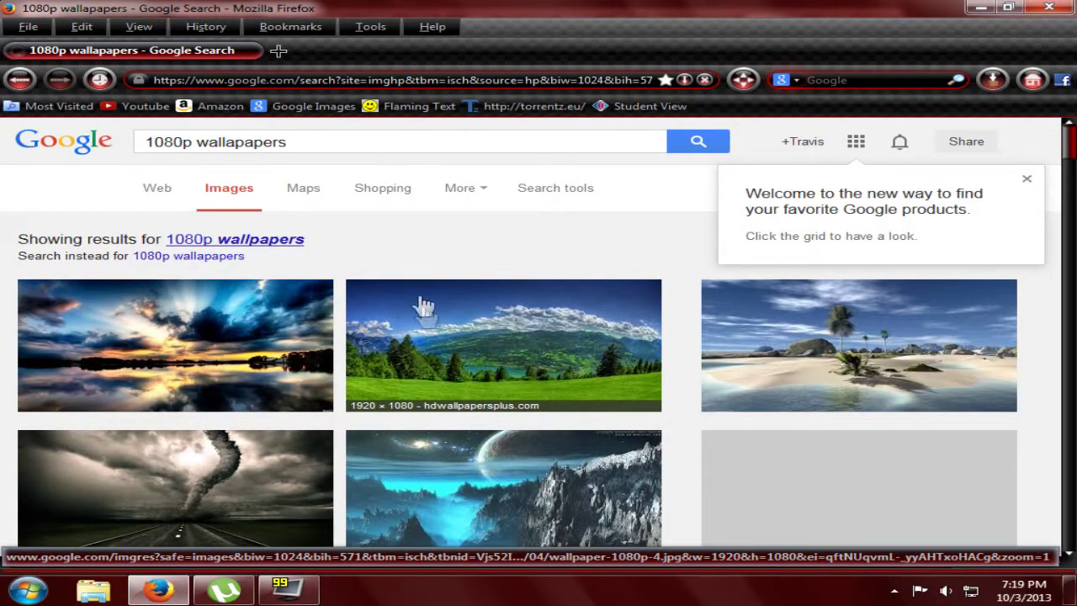
{"action": "scroll", "coordinate": [405, 273], "scroll_direction": "down", "scroll_amount": 2}
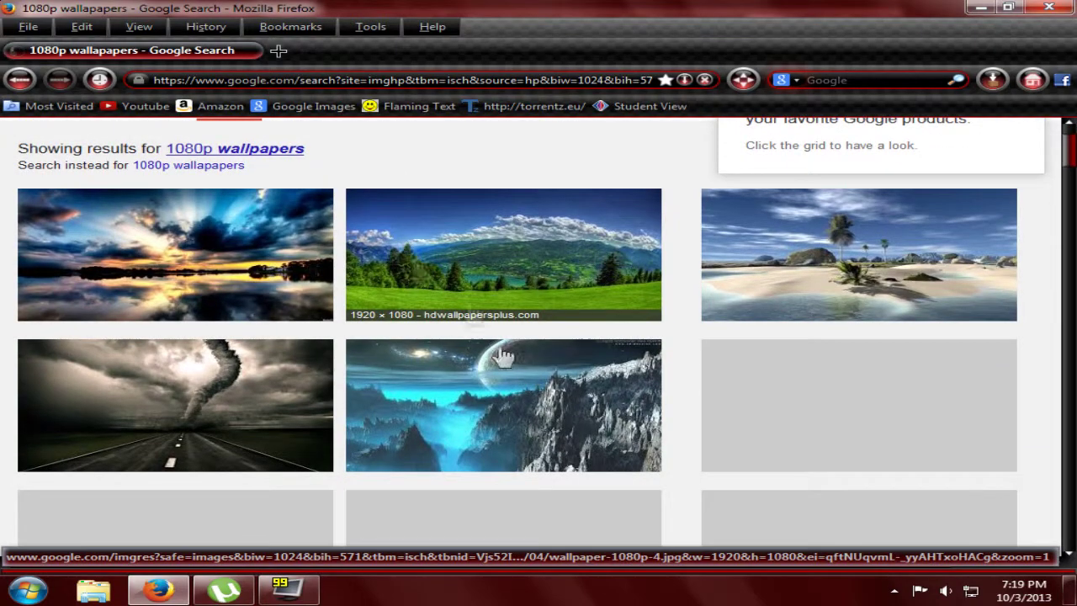
{"action": "scroll", "coordinate": [527, 269], "scroll_direction": "down", "scroll_amount": 2}
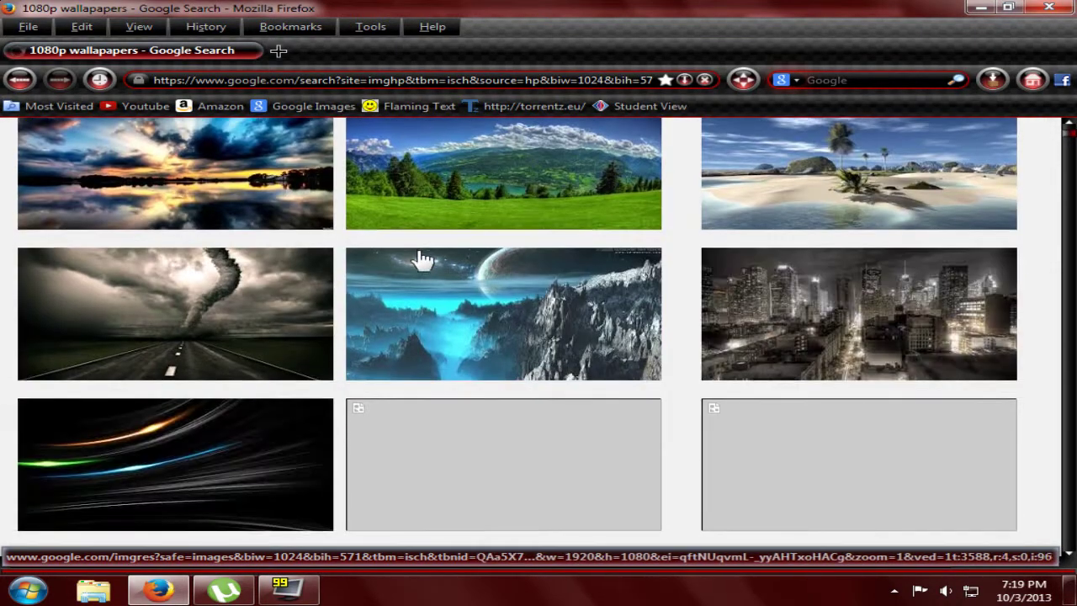
{"action": "scroll", "coordinate": [423, 260], "scroll_direction": "down", "scroll_amount": 4}
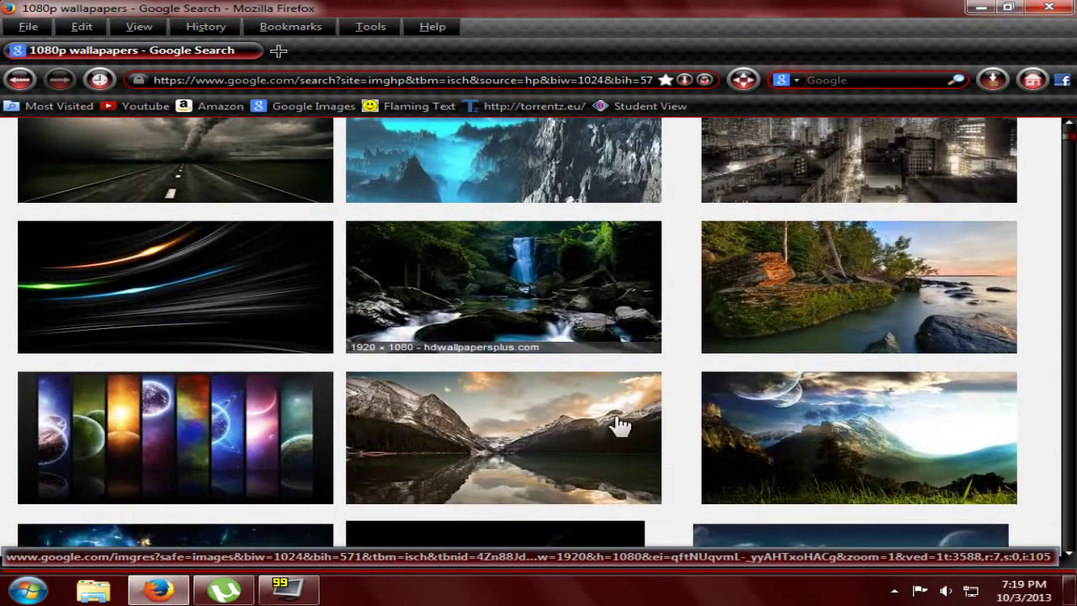
{"action": "scroll", "coordinate": [618, 421], "scroll_direction": "up", "scroll_amount": 8}
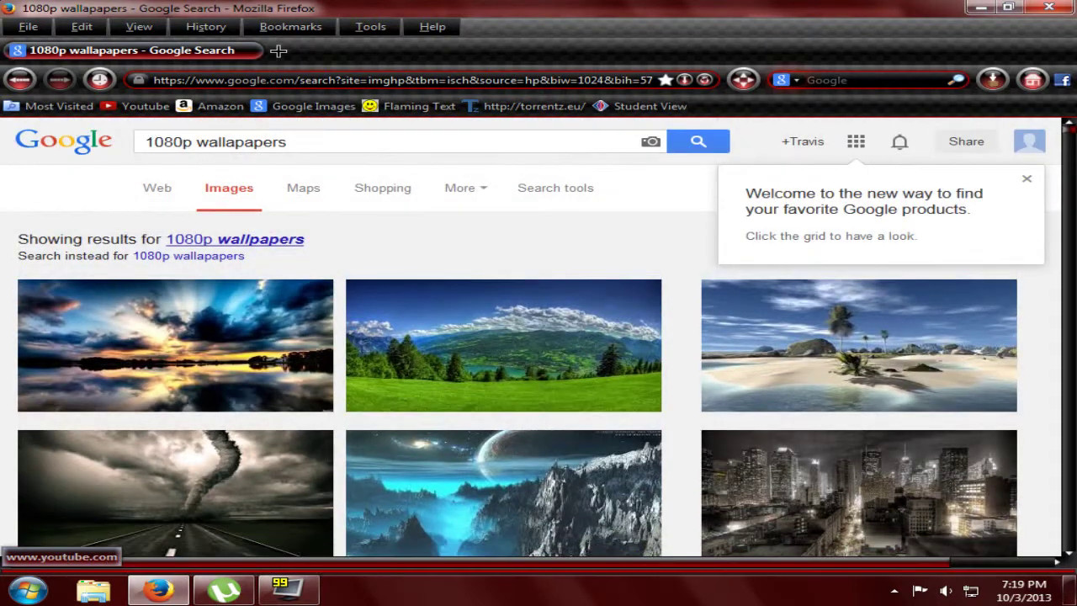
Erase the '1080p wallpapers' query from the Google search box.
{"action": "left_click", "coordinate": [287, 142]}
{"action": "key", "text": "ctrl+a"}
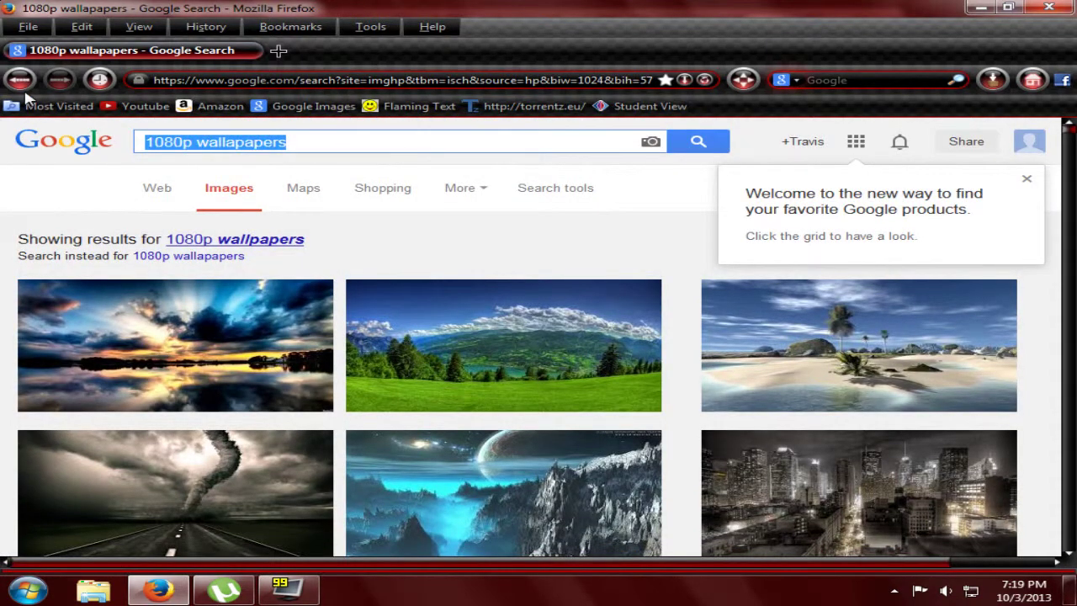
{"action": "key", "text": "BackSpace"}
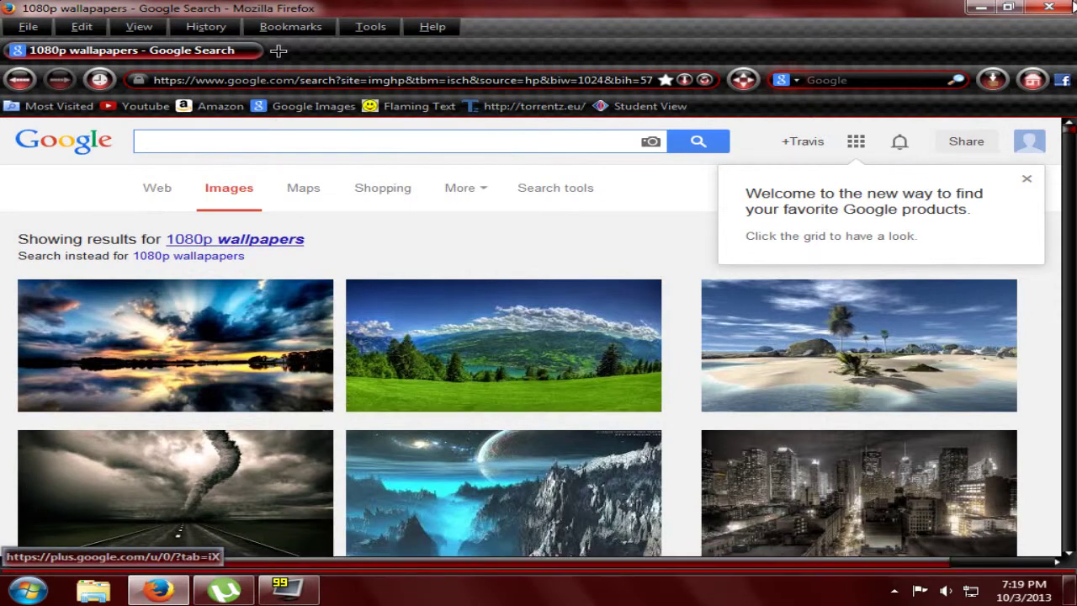
Minimize Firefox to glimpse the desktop, then restore it from the taskbar.
{"action": "left_click", "coordinate": [981, 8]}
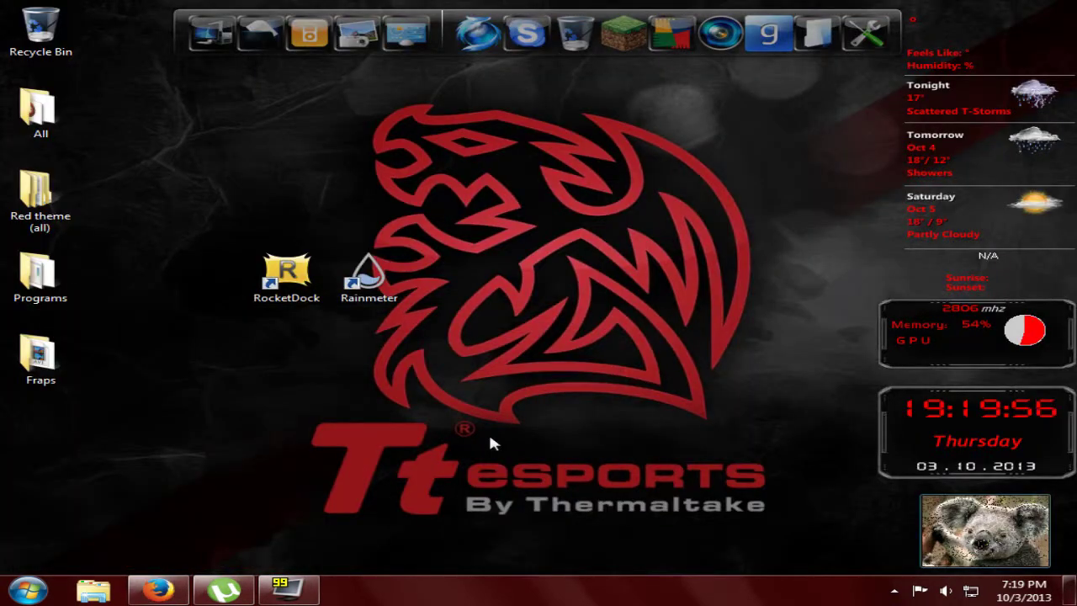
{"action": "left_click", "coordinate": [160, 593]}
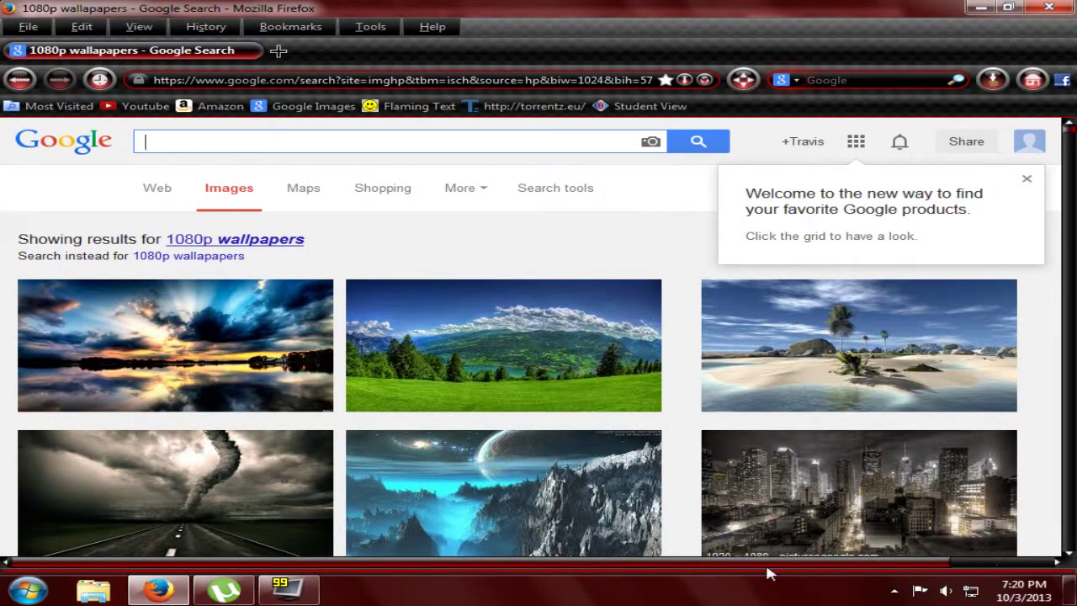
{"action": "left_click_drag", "start_coordinate": [571, 564], "coordinate": [322, 563]}
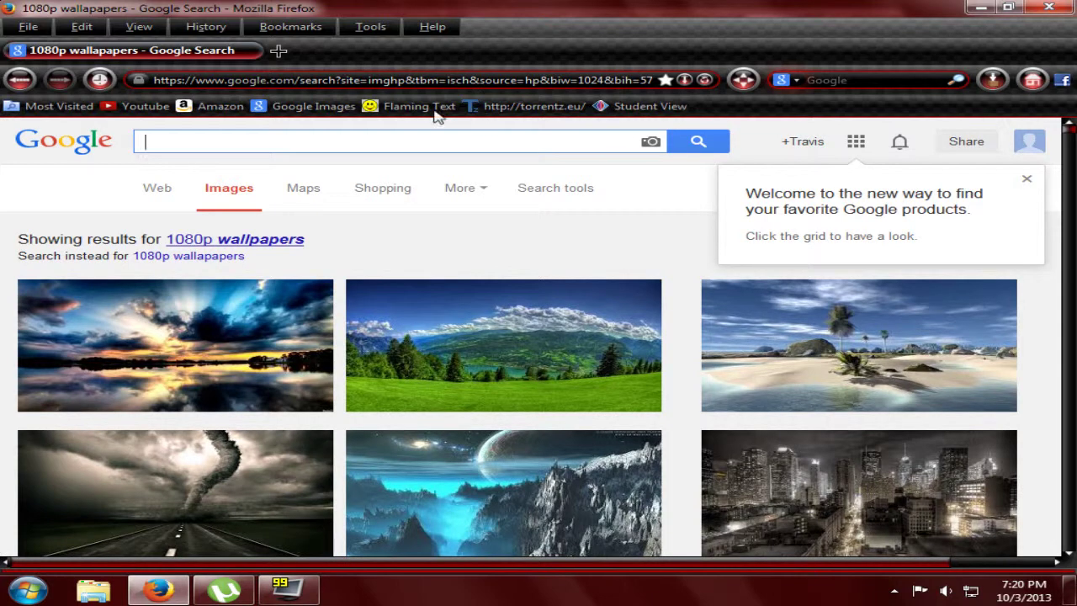
{"action": "left_click", "coordinate": [373, 29]}
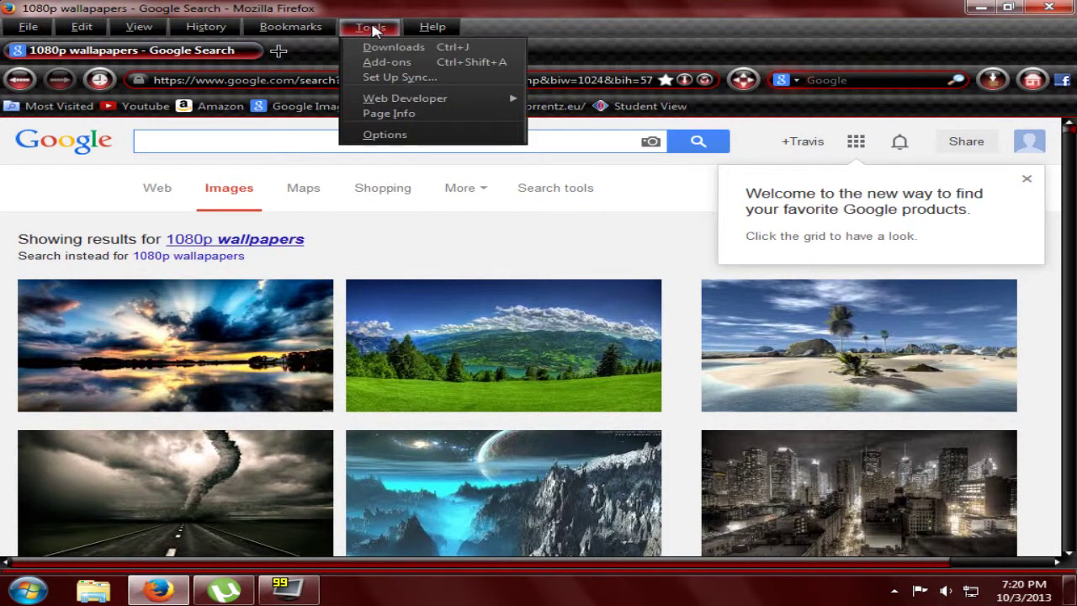
{"action": "left_click", "coordinate": [392, 65]}
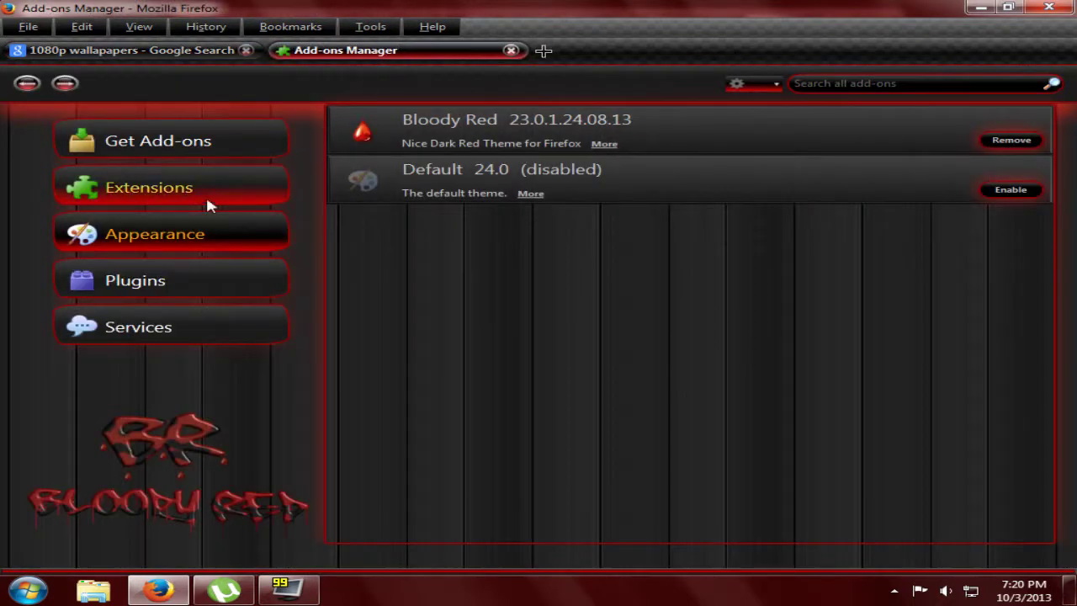
{"action": "left_click", "coordinate": [210, 138]}
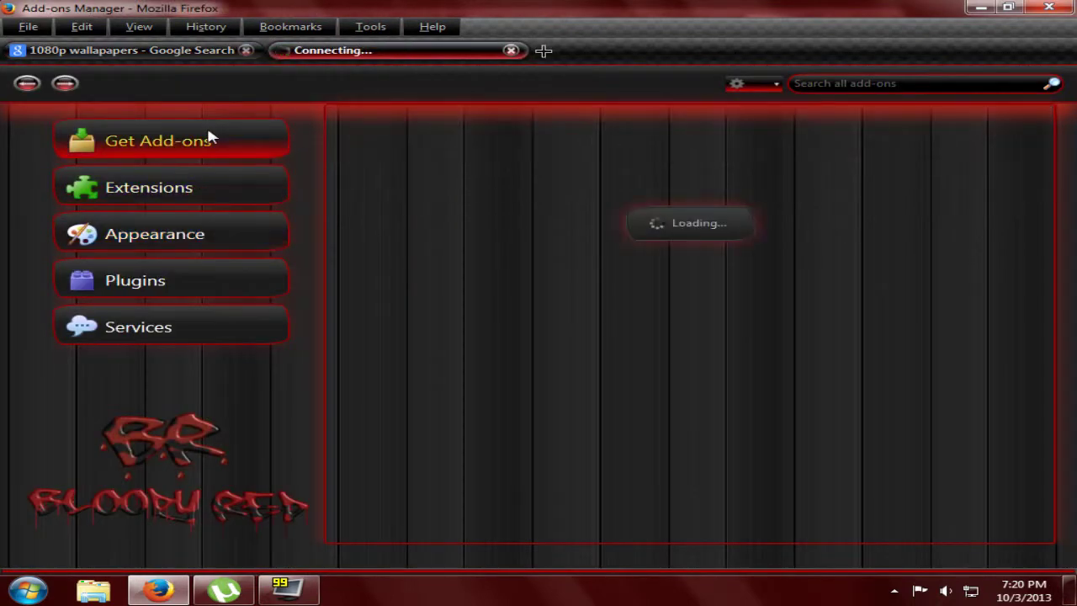
{"action": "left_click", "coordinate": [849, 83]}
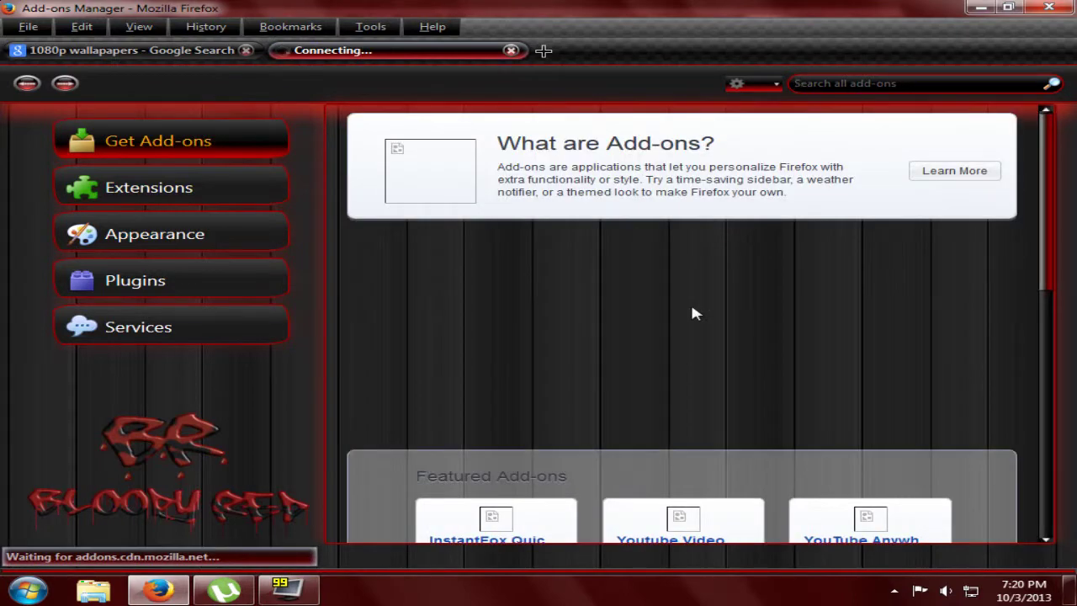
{"action": "scroll", "coordinate": [694, 312], "scroll_direction": "down", "scroll_amount": 1}
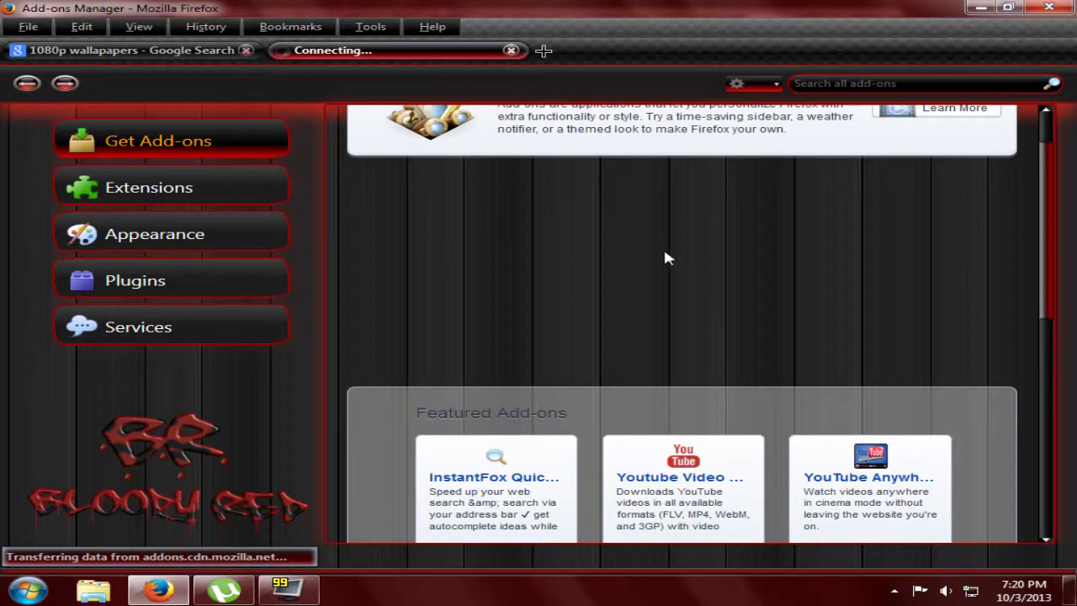
{"action": "scroll", "coordinate": [337, 247], "scroll_direction": "down", "scroll_amount": 3}
{"action": "scroll", "coordinate": [330, 154], "scroll_direction": "up", "scroll_amount": 2}
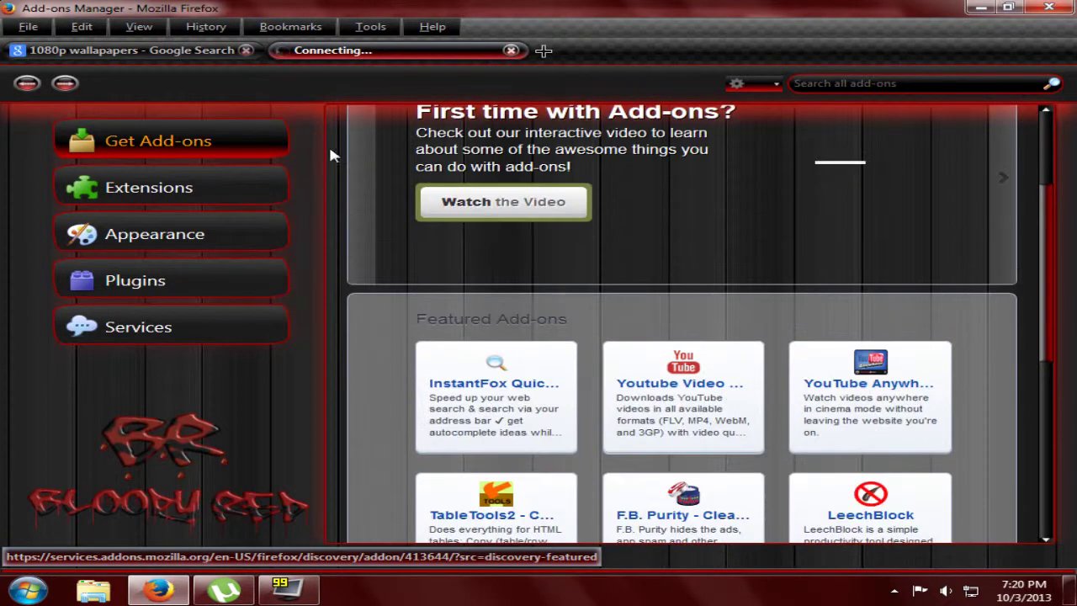
{"action": "scroll", "coordinate": [331, 154], "scroll_direction": "up", "scroll_amount": 2}
{"action": "left_click", "coordinate": [220, 187]}
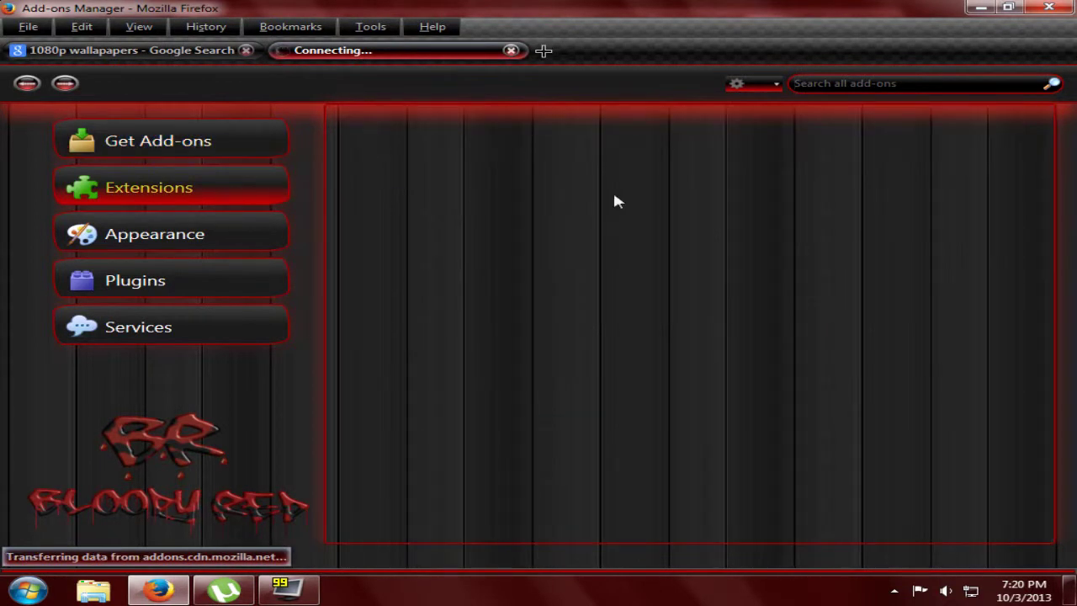
{"action": "left_click", "coordinate": [677, 195]}
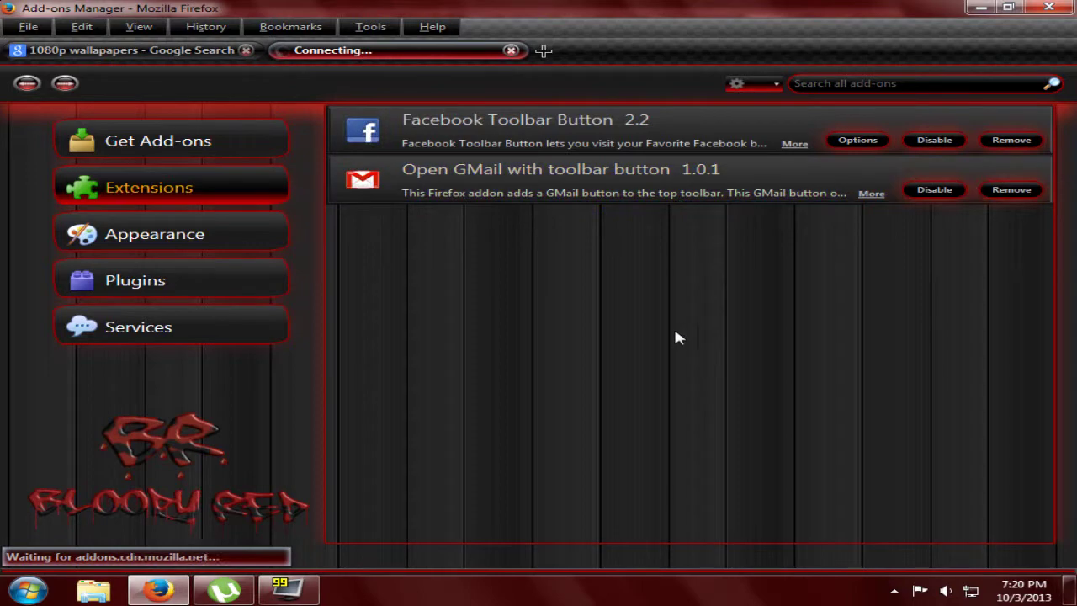
{"action": "left_click", "coordinate": [541, 151]}
{"action": "left_click", "coordinate": [543, 192]}
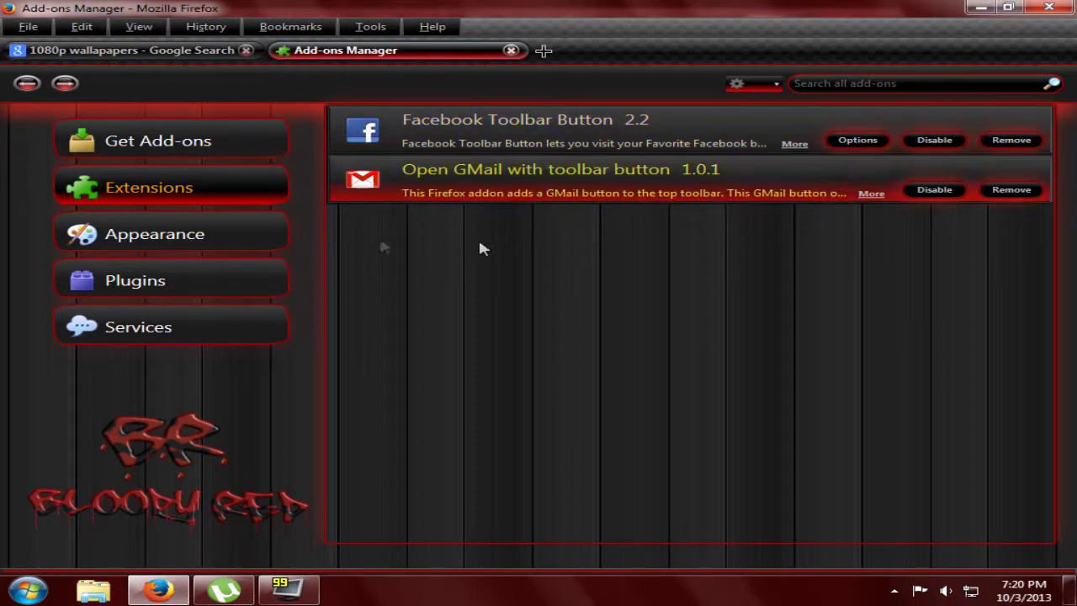
{"action": "left_click", "coordinate": [199, 239]}
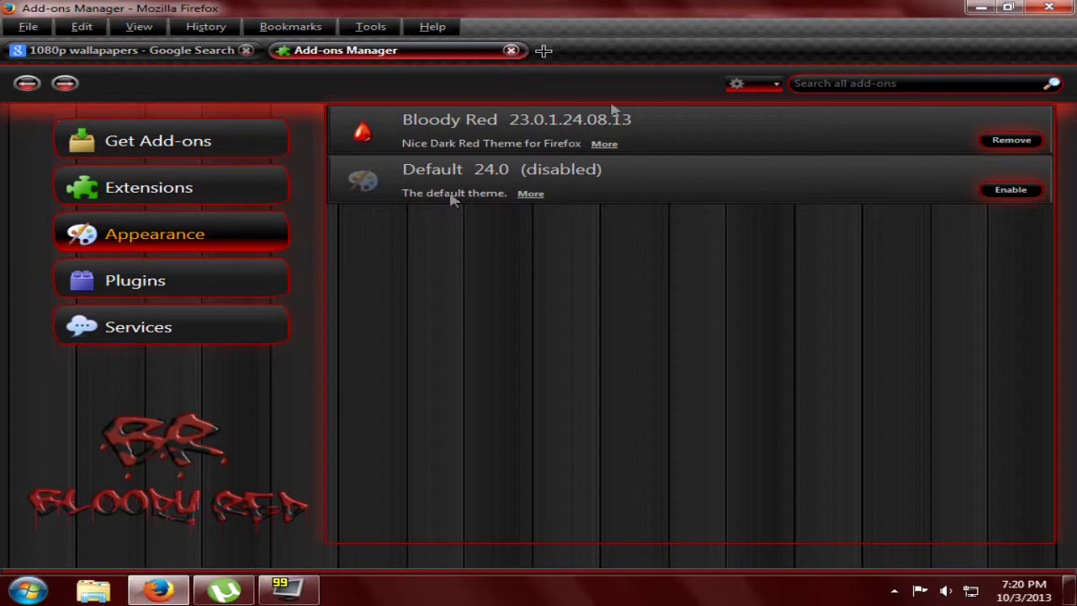
{"action": "key", "text": "ctrl+w"}
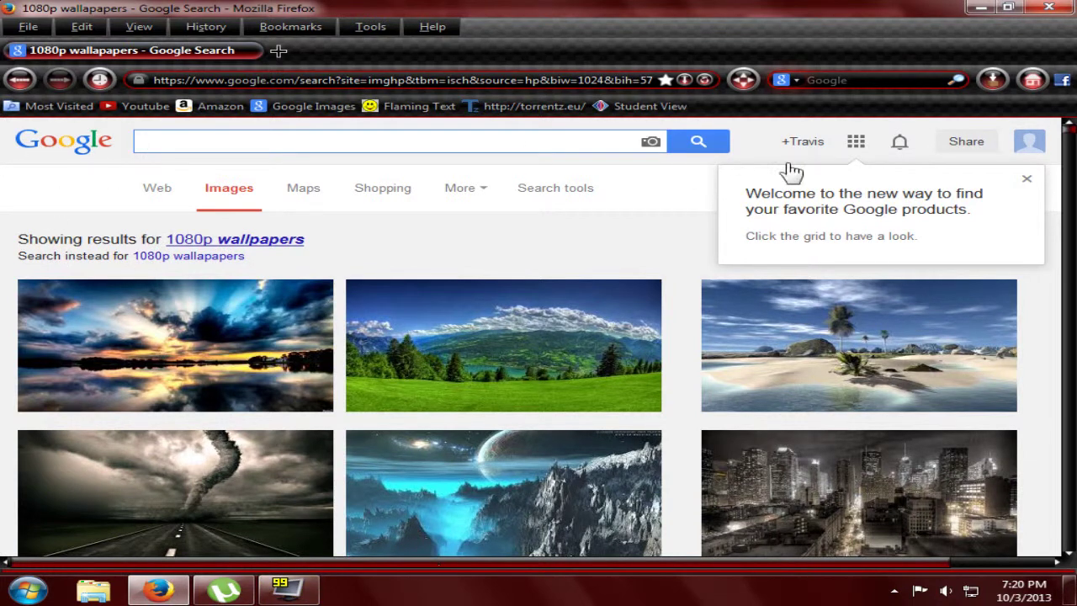
Close the Google welcome popup, browse the image results, and minimize Firefox to reveal the Tt esports desktop.
{"action": "left_click", "coordinate": [1027, 179]}
{"action": "left_click", "coordinate": [556, 148]}
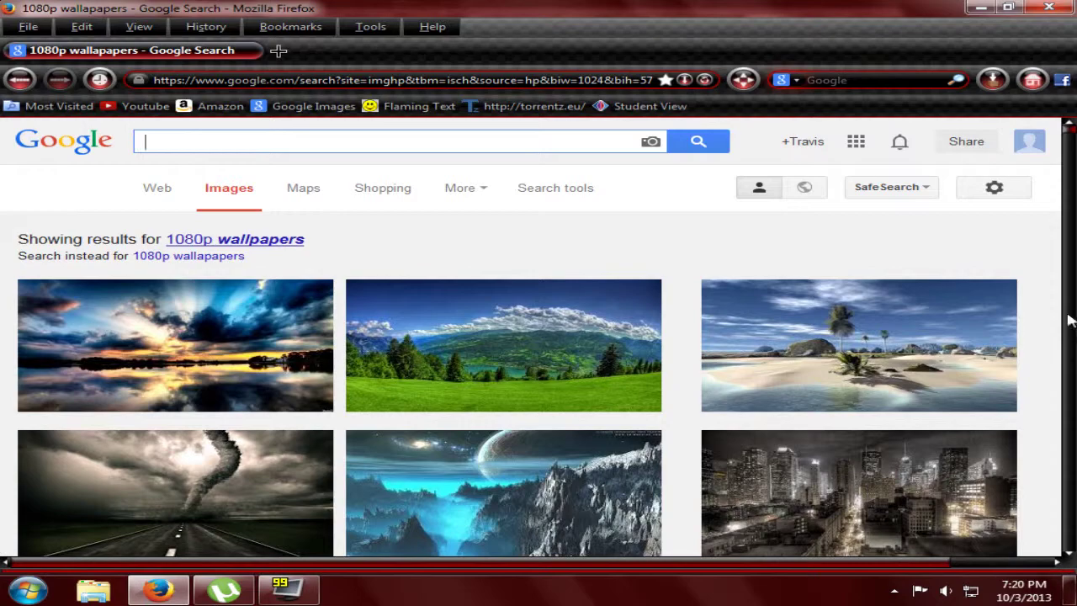
{"action": "scroll", "coordinate": [1000, 270], "scroll_direction": "down", "scroll_amount": 9}
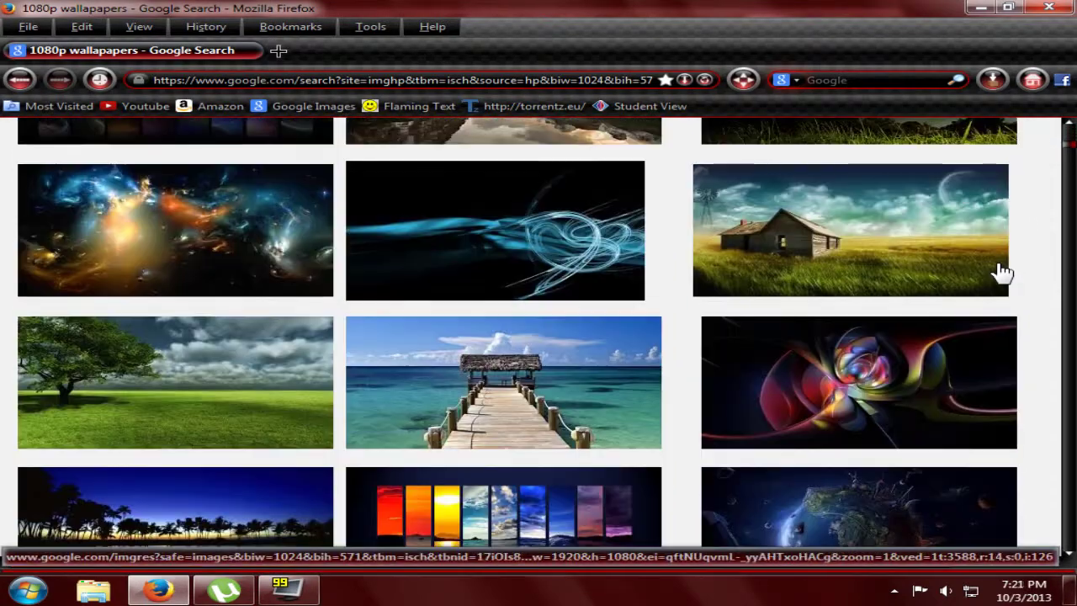
{"action": "scroll", "coordinate": [1000, 269], "scroll_direction": "up", "scroll_amount": 9}
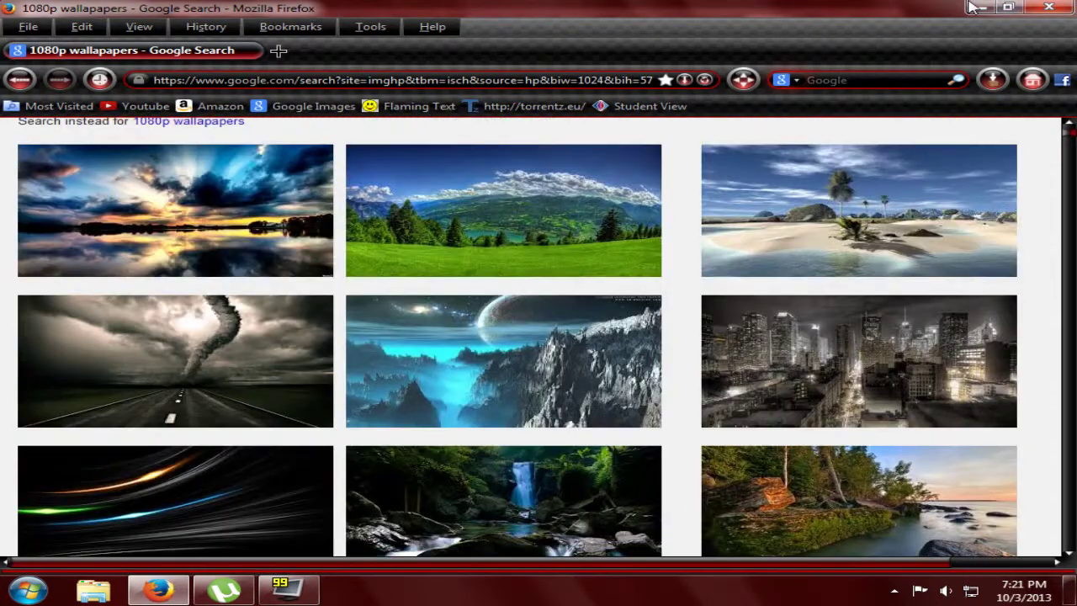
{"action": "left_click", "coordinate": [975, 8]}
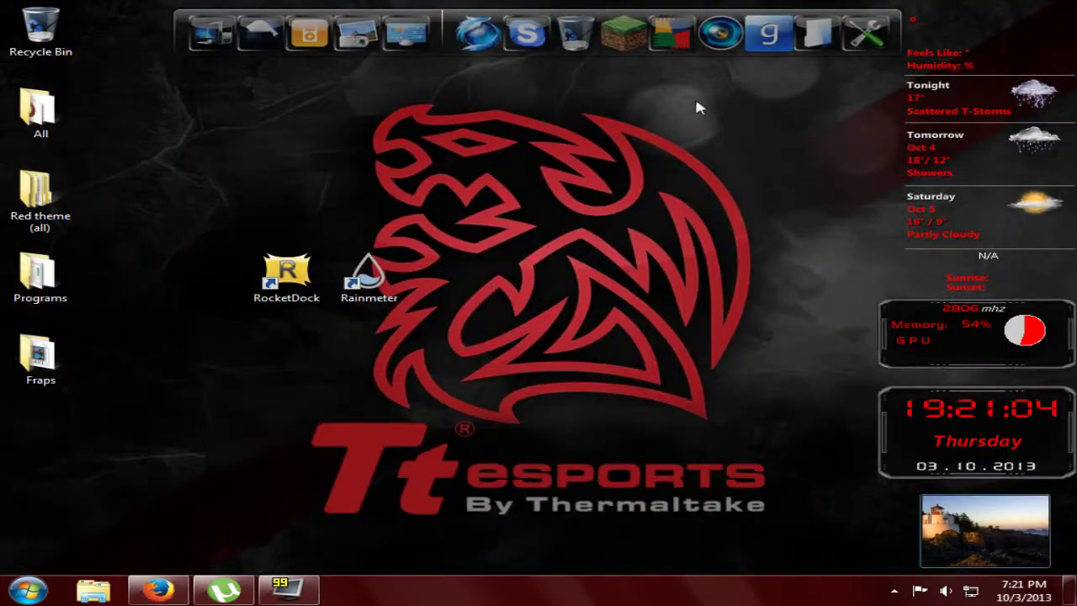